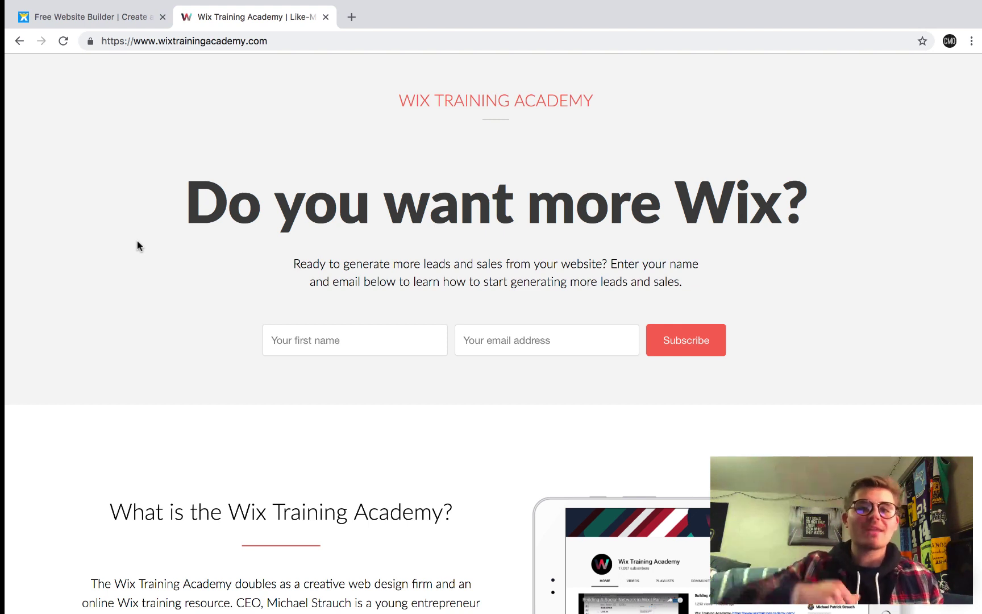
Step: Start a new Online Store website and choose to create it from a template with the Wix Editor
click(106, 21)
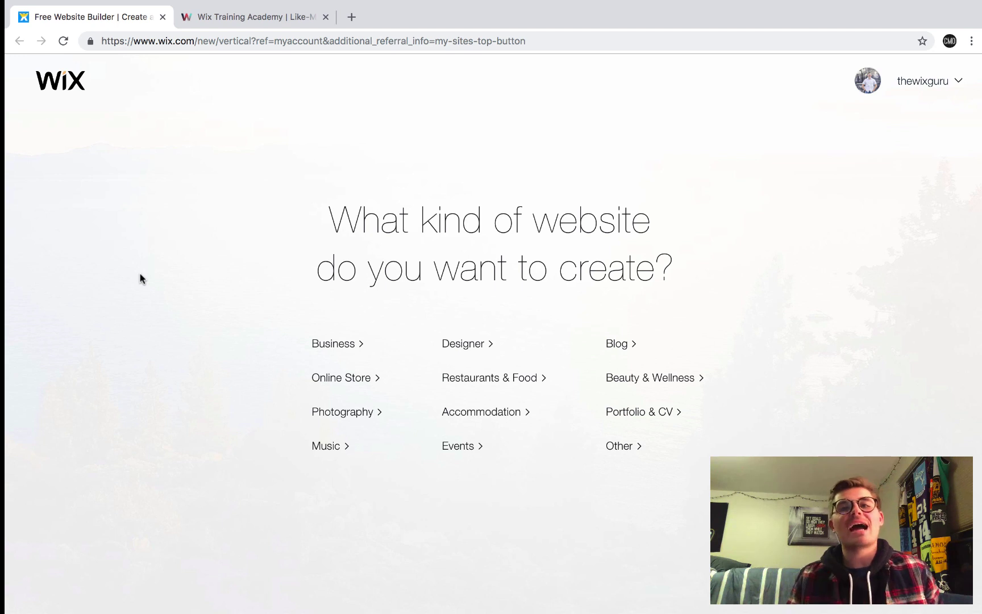
click(336, 384)
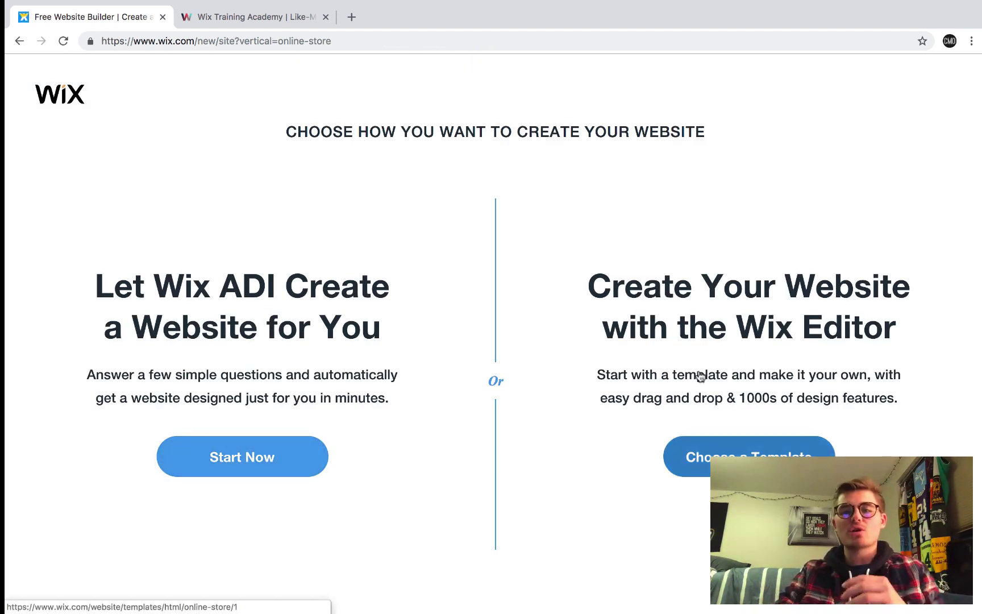
click(754, 445)
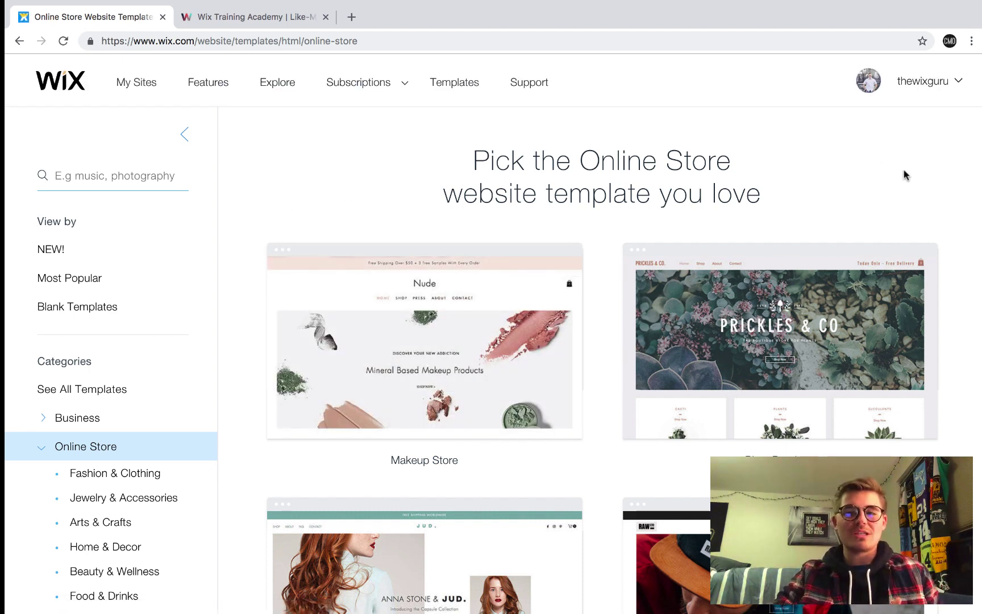
Step: Browse the available Online Store website templates
scroll(904, 174, down, 2)
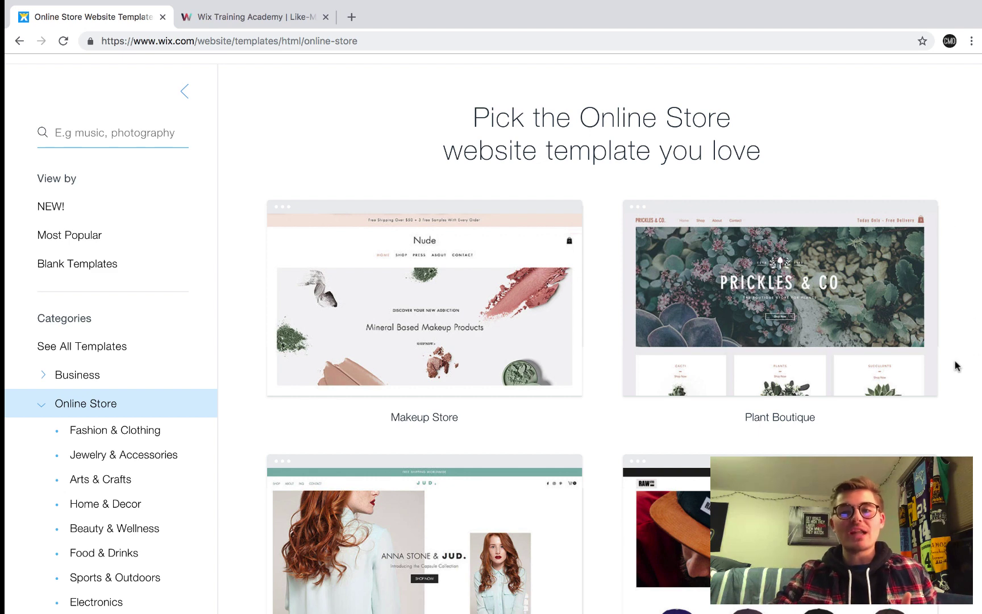
scroll(956, 367, down, 3)
scroll(956, 366, down, 3)
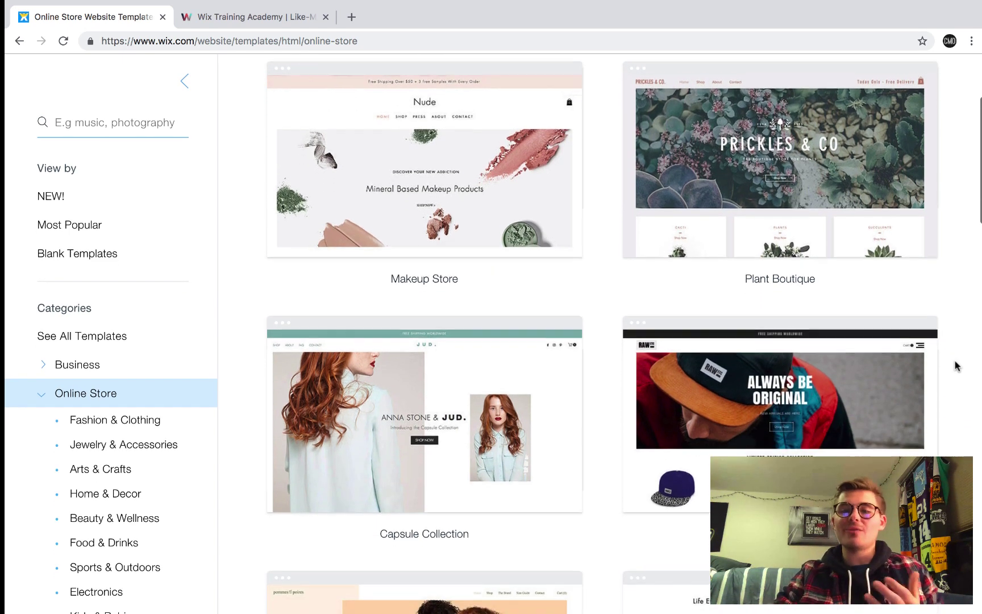
scroll(956, 366, down, 1)
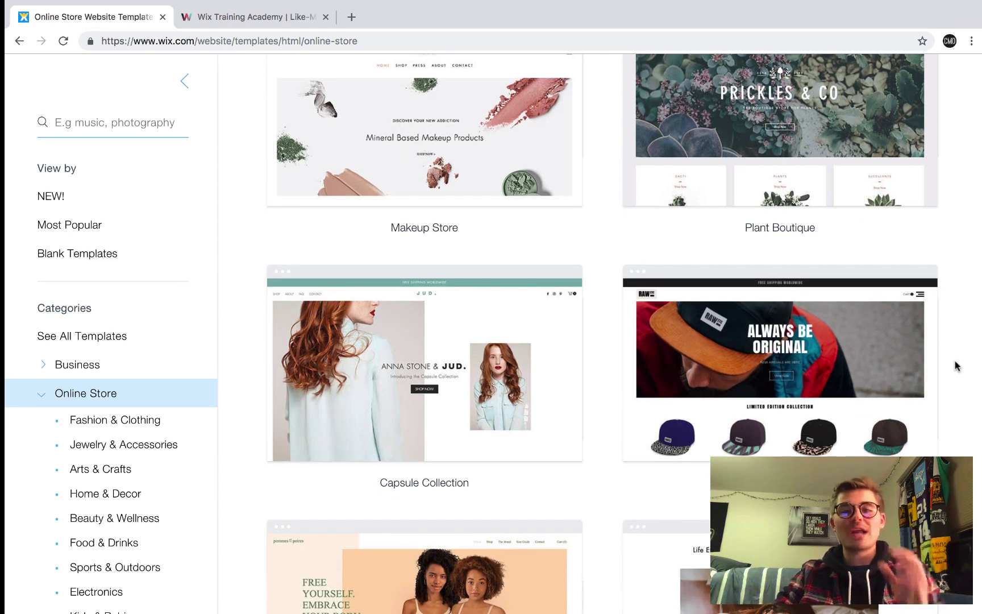
scroll(956, 366, down, 3)
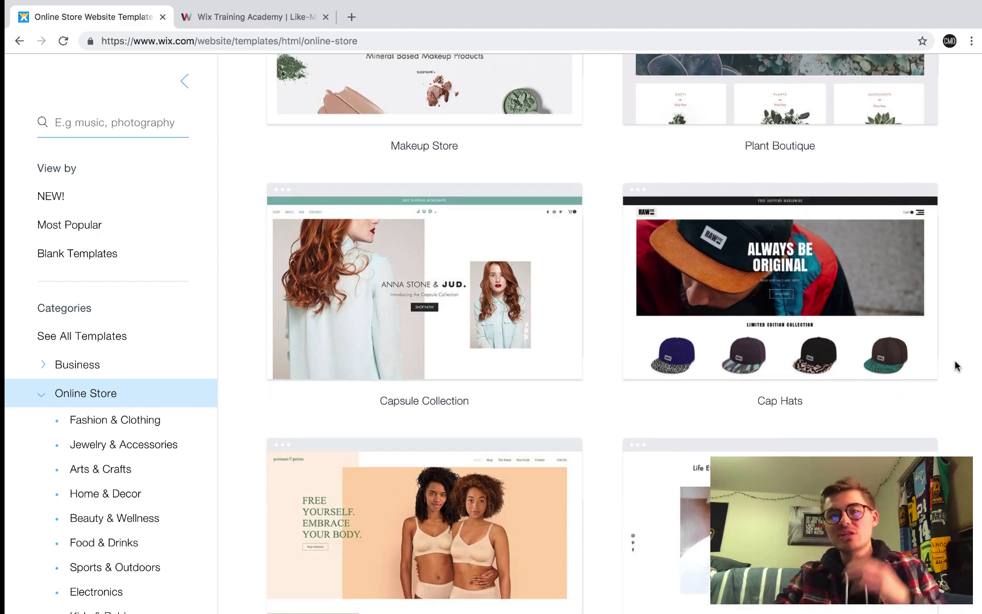
scroll(956, 367, up, 6)
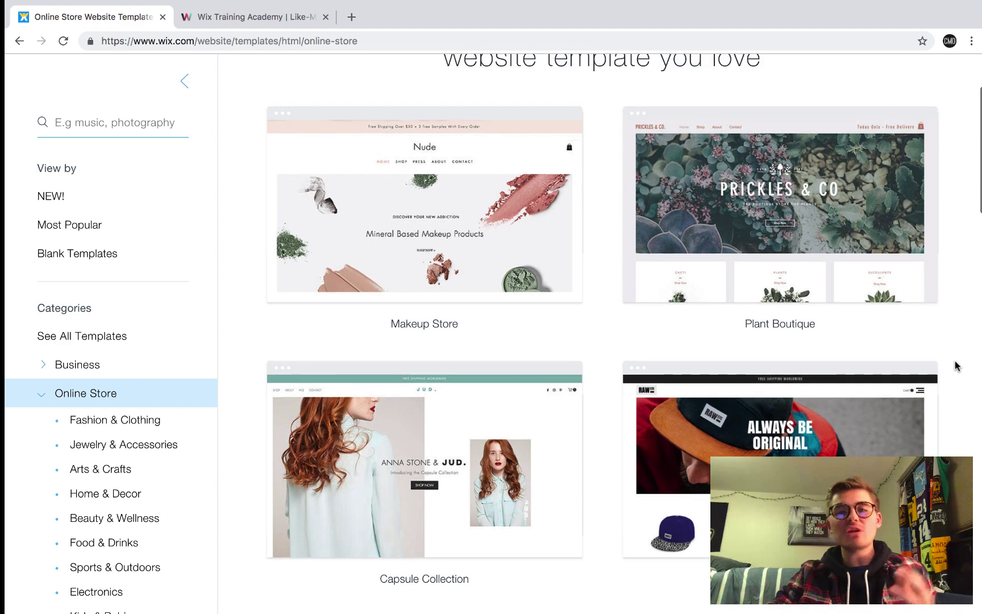
scroll(956, 367, down, 2)
Step: Preview the Capsule Collection template, examine its home page and product gallery, and close the preview
mouse_move(409, 420)
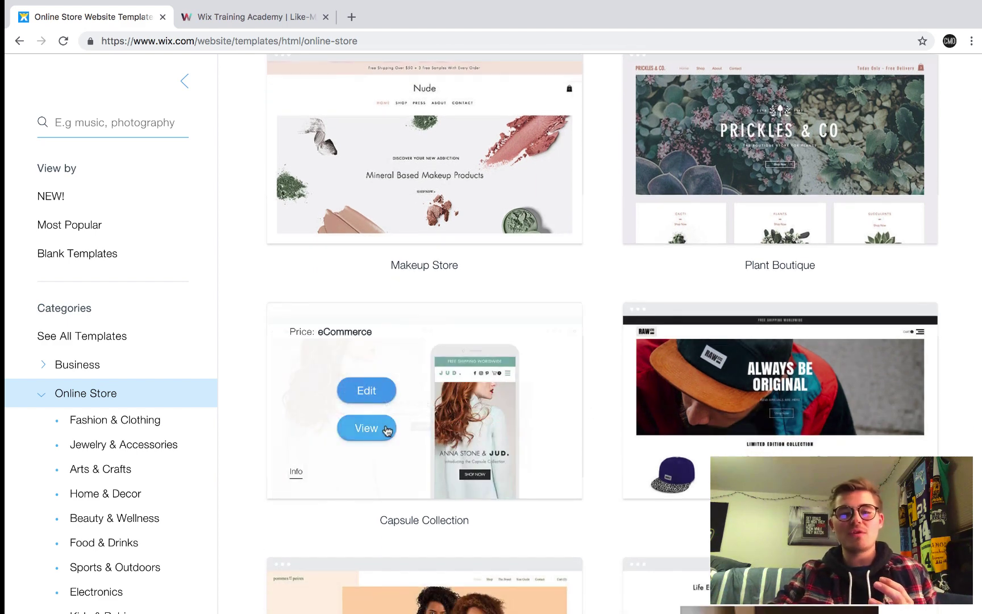
click(367, 431)
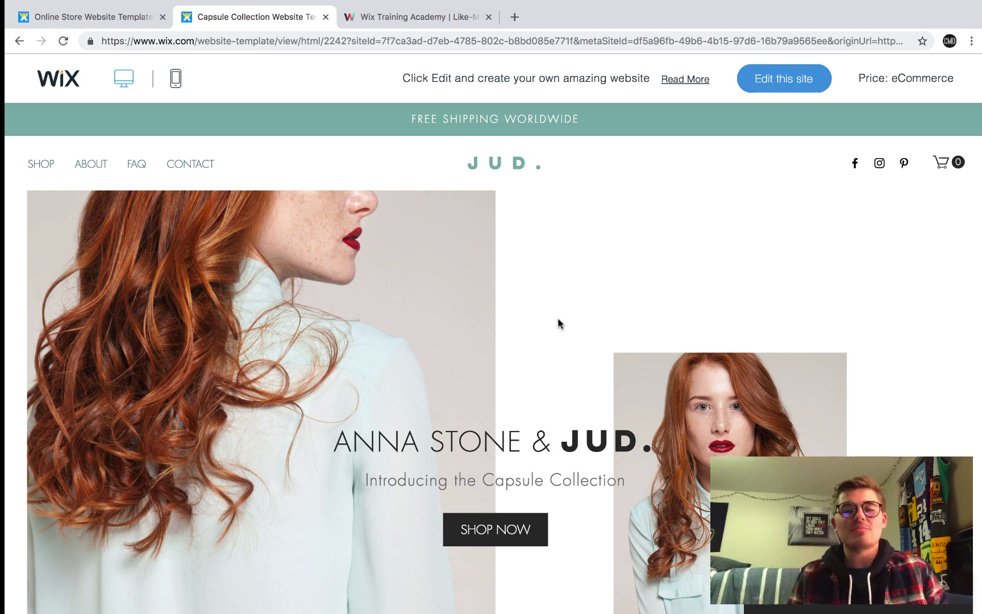
scroll(557, 323, down, 15)
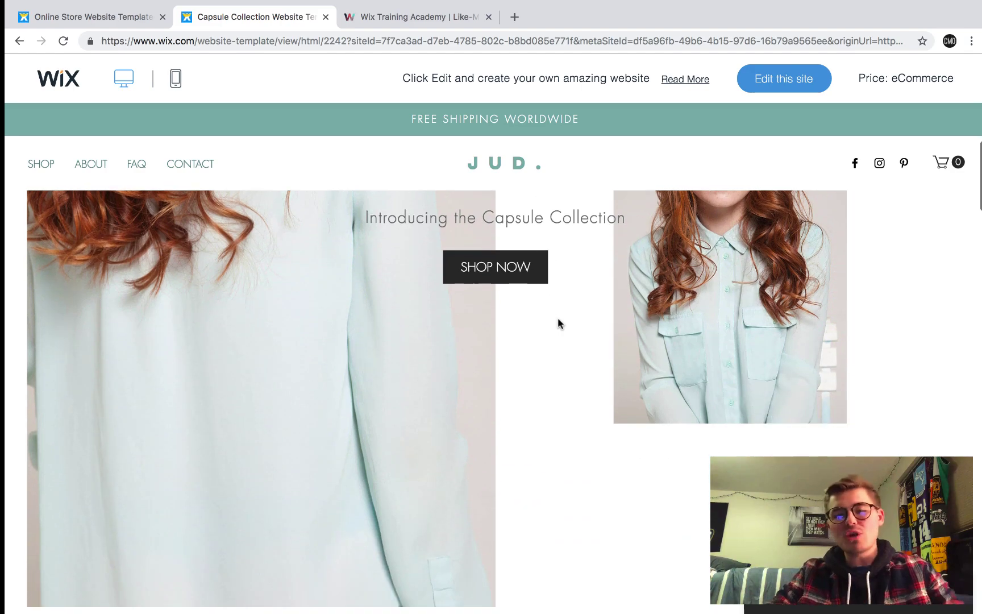
scroll(557, 318, down, 15)
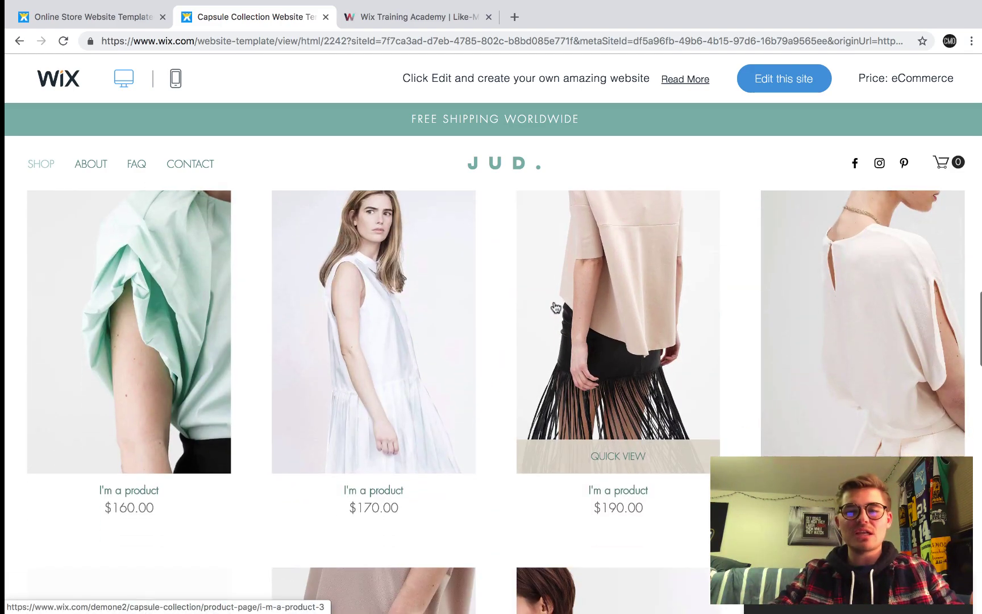
scroll(556, 307, down, 5)
scroll(556, 308, up, 20)
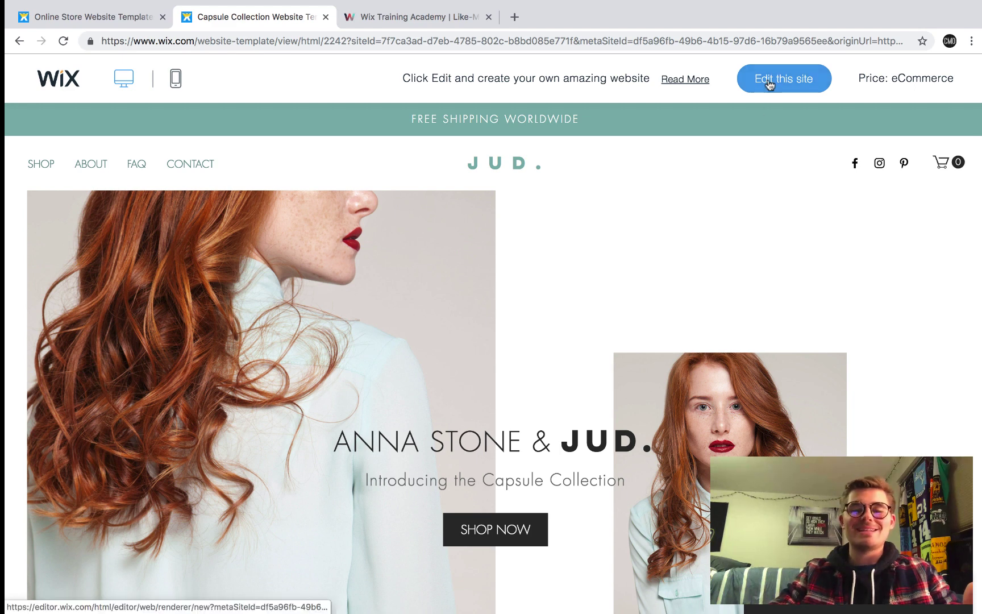
click(326, 17)
Step: Open the Start from Scratch blank template for editing and dismiss the editor's introduction
scroll(235, 205, up, 1)
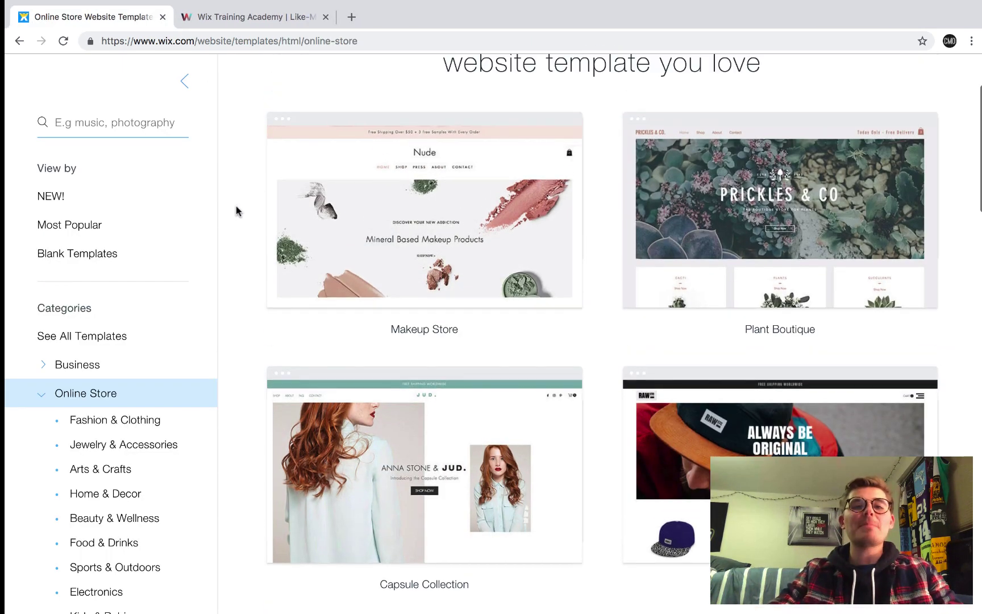
click(96, 255)
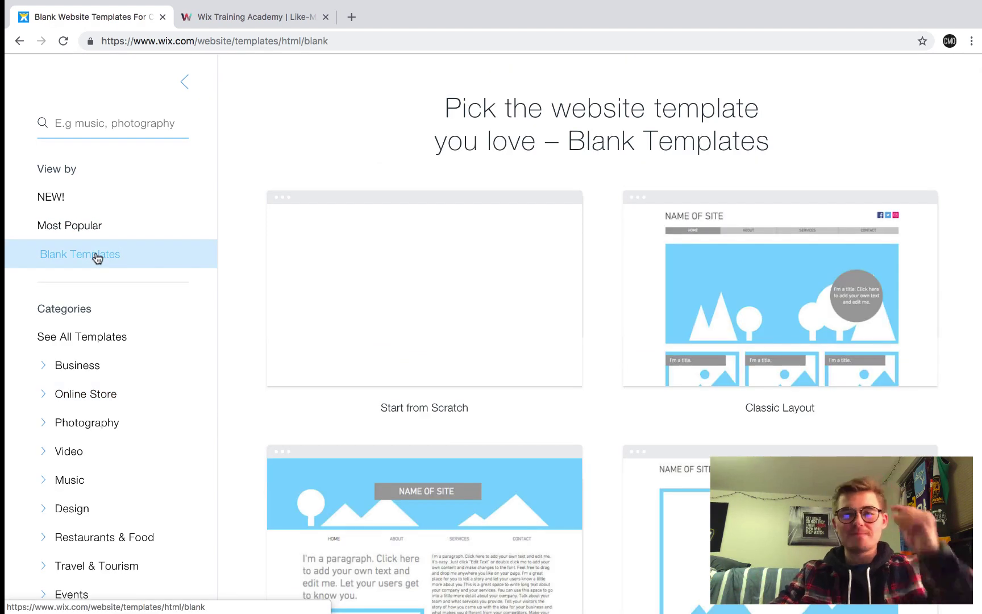
mouse_move(324, 266)
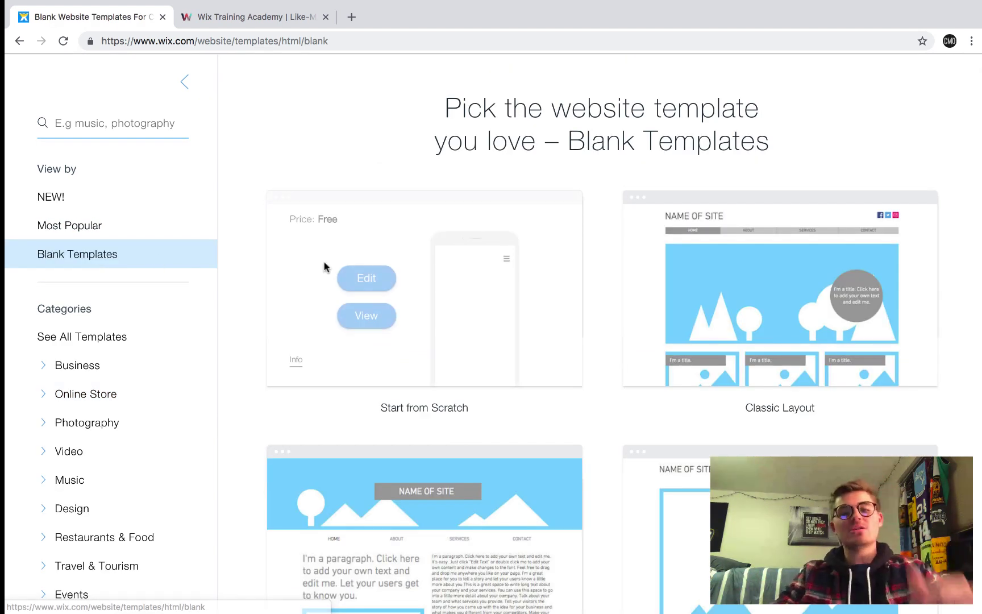
click(370, 276)
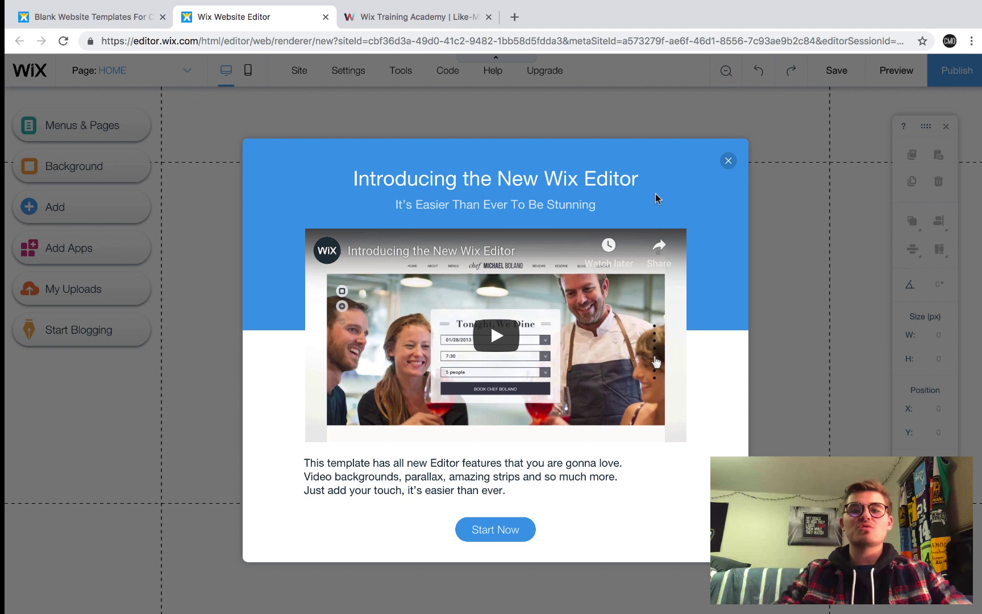
click(728, 161)
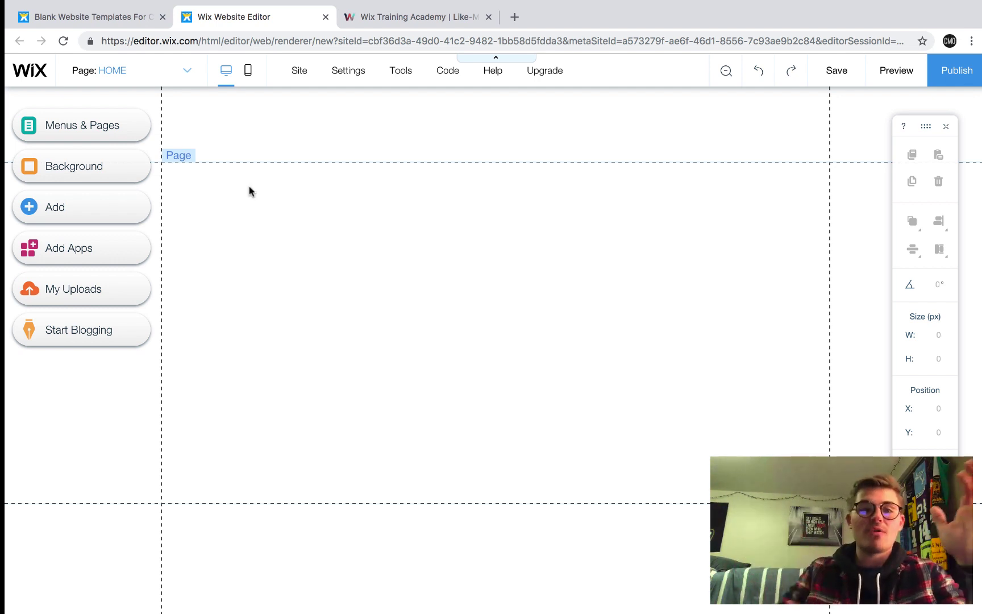
Step: Add the Wix Stores app to the site, finish its welcome screen and dismiss the Store Manager
click(69, 253)
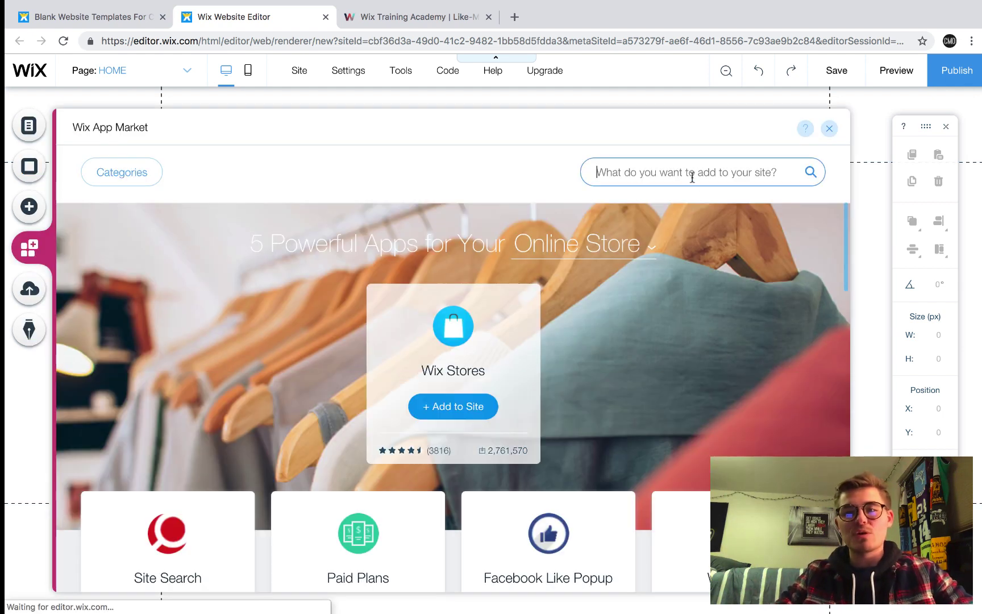
click(692, 178)
click(398, 171)
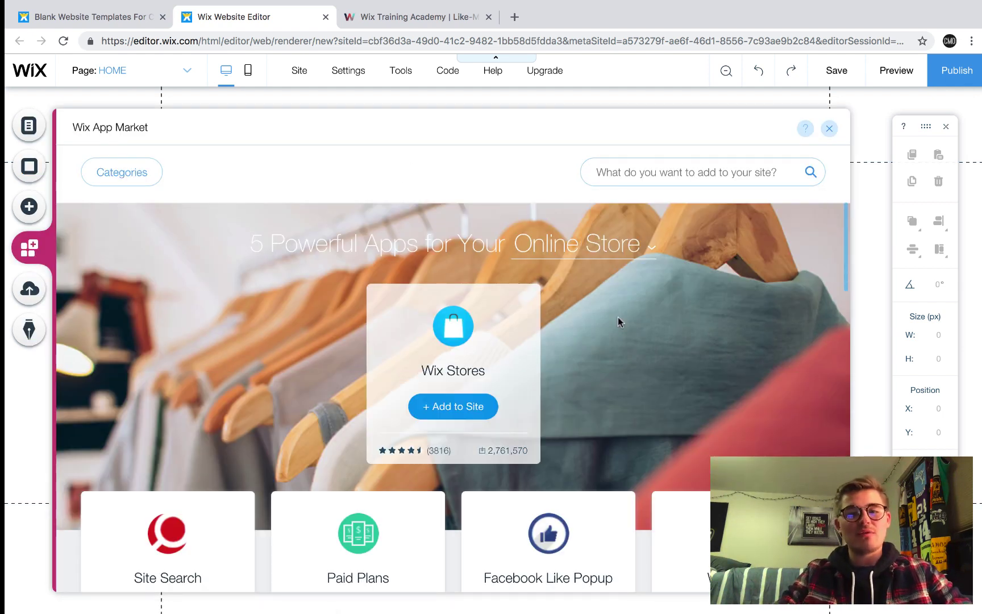
click(447, 407)
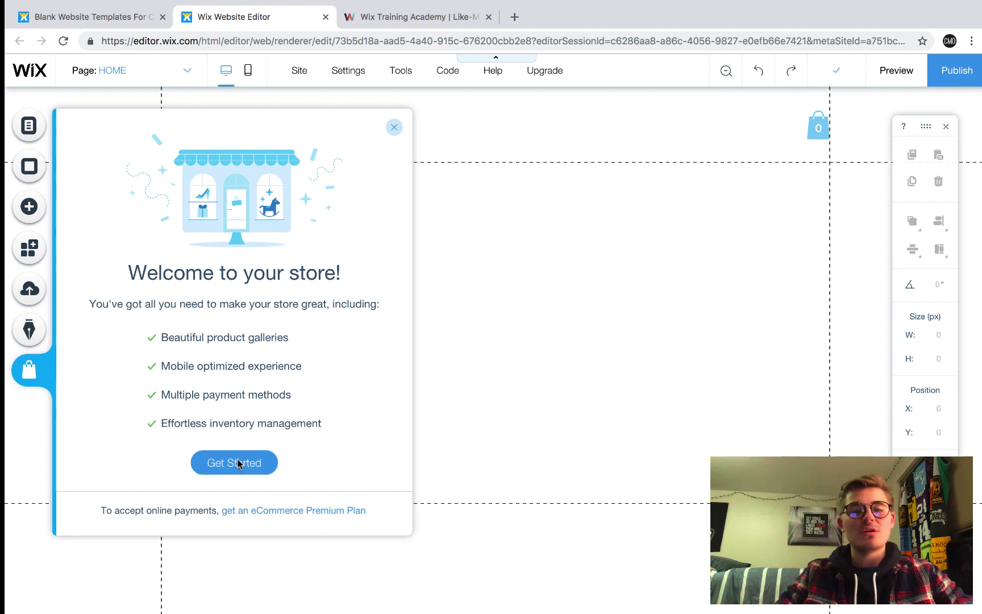
click(239, 463)
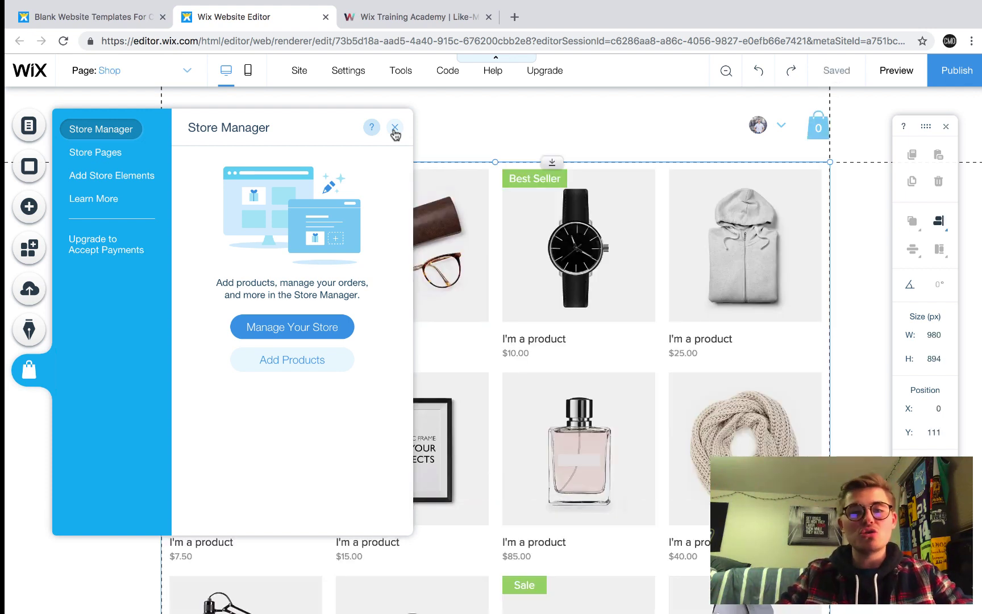
click(394, 130)
Step: Examine the header's login bar and cart icon, and the list of member and store pages
click(754, 125)
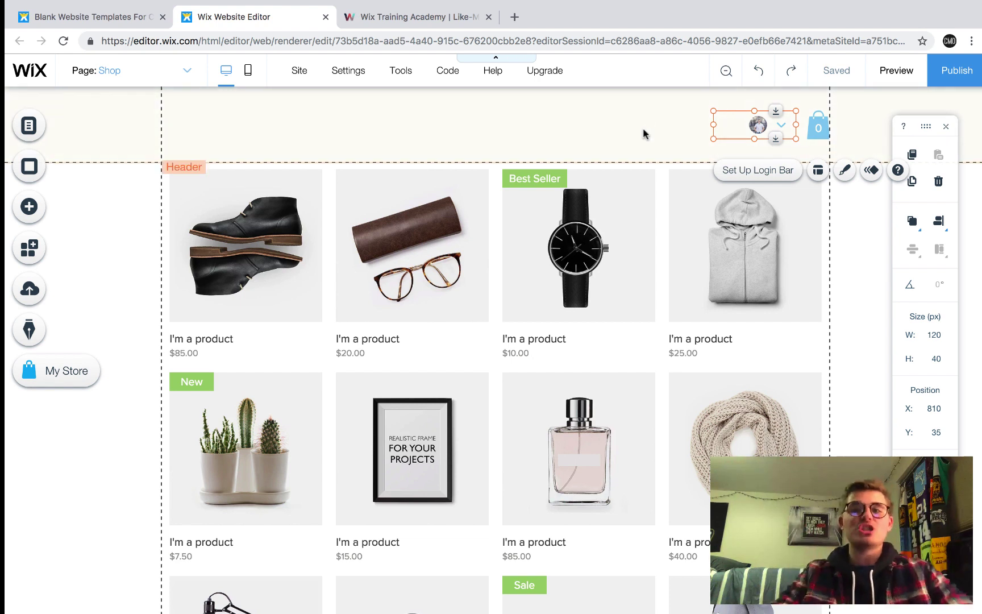
click(818, 127)
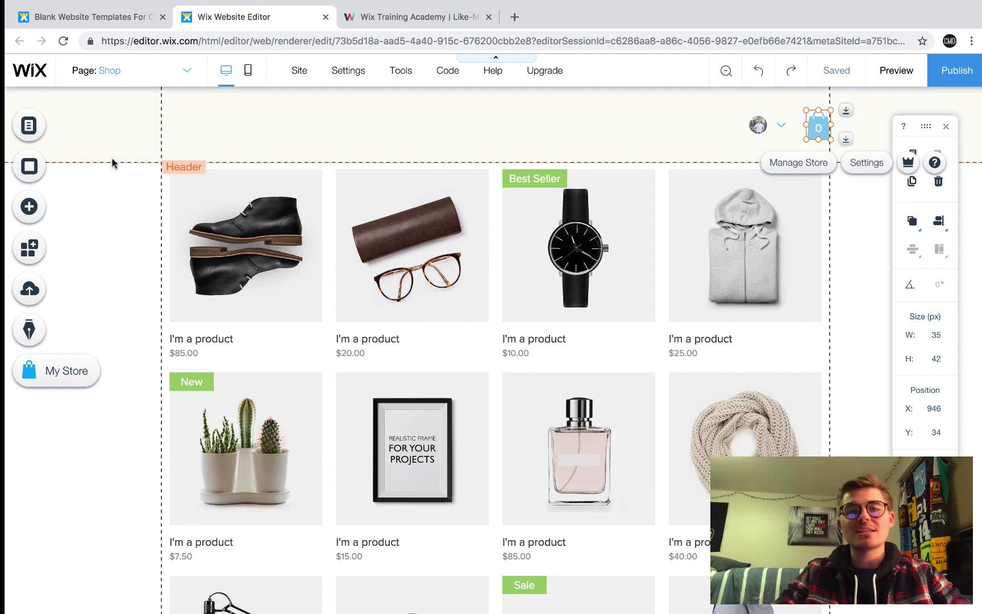
click(159, 77)
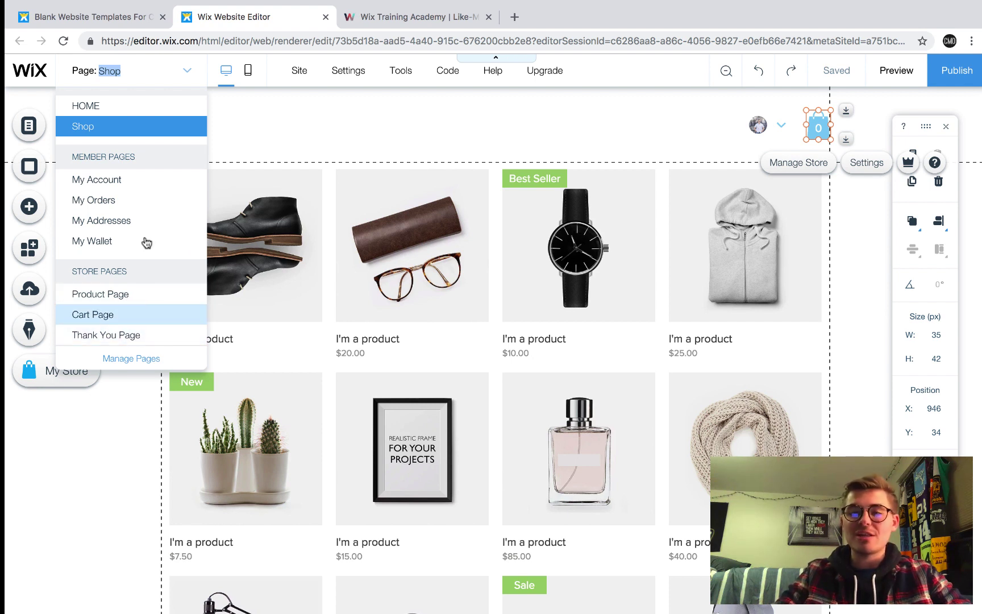
click(142, 74)
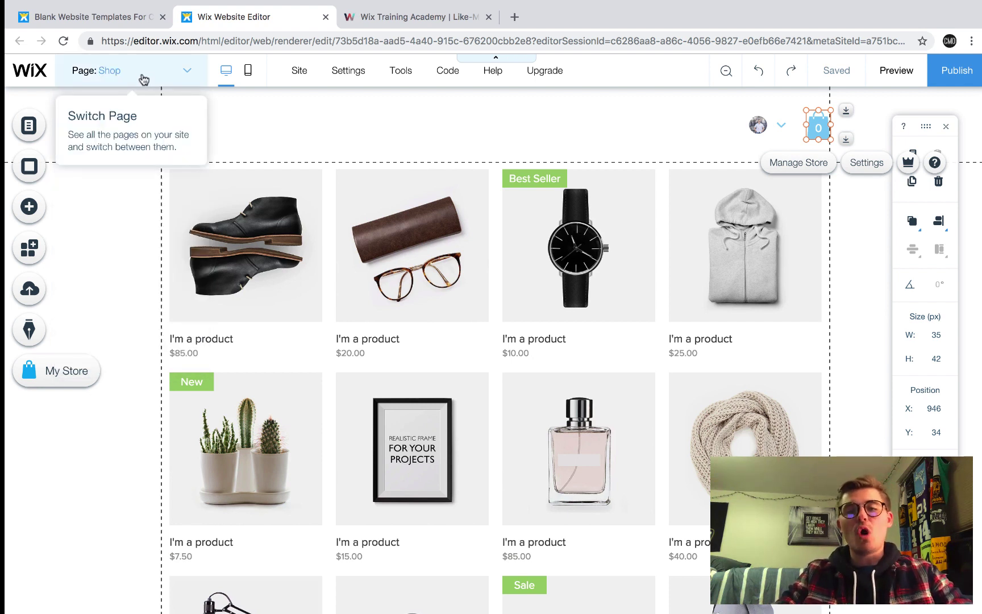
Step: Turn on the Wix Code Developer Tools for the site
mouse_move(446, 81)
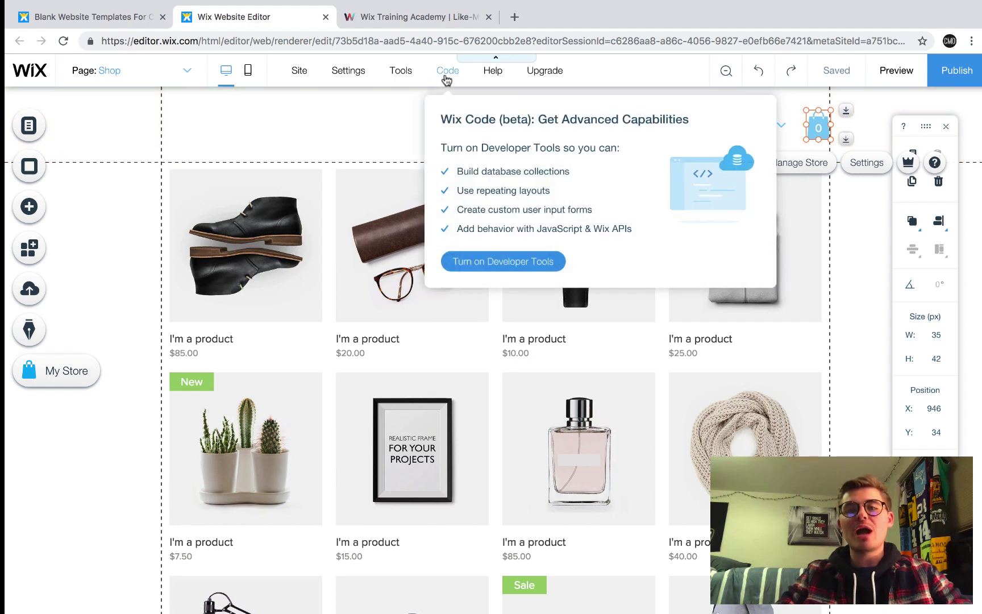
click(484, 260)
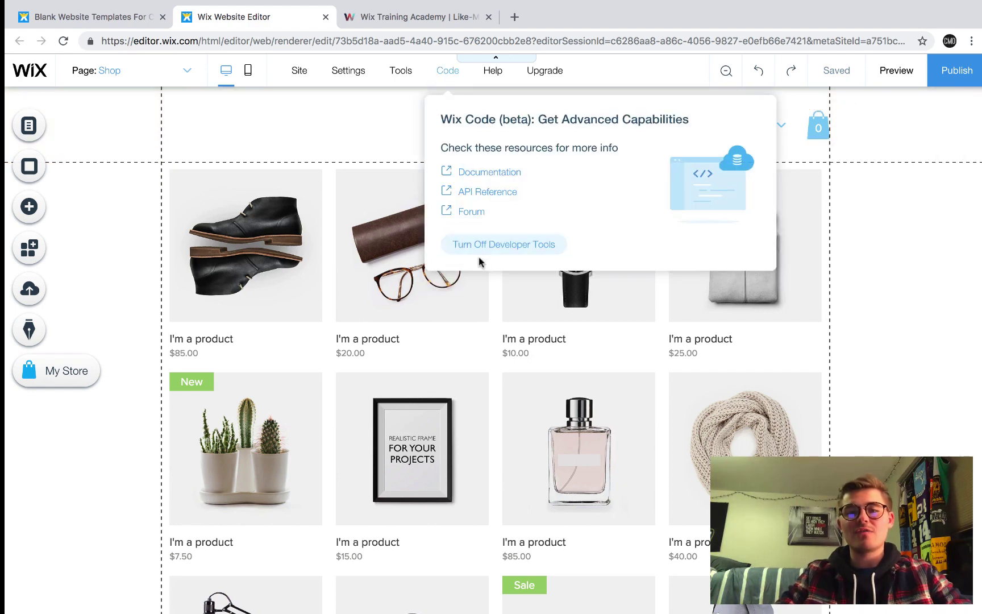
click(492, 537)
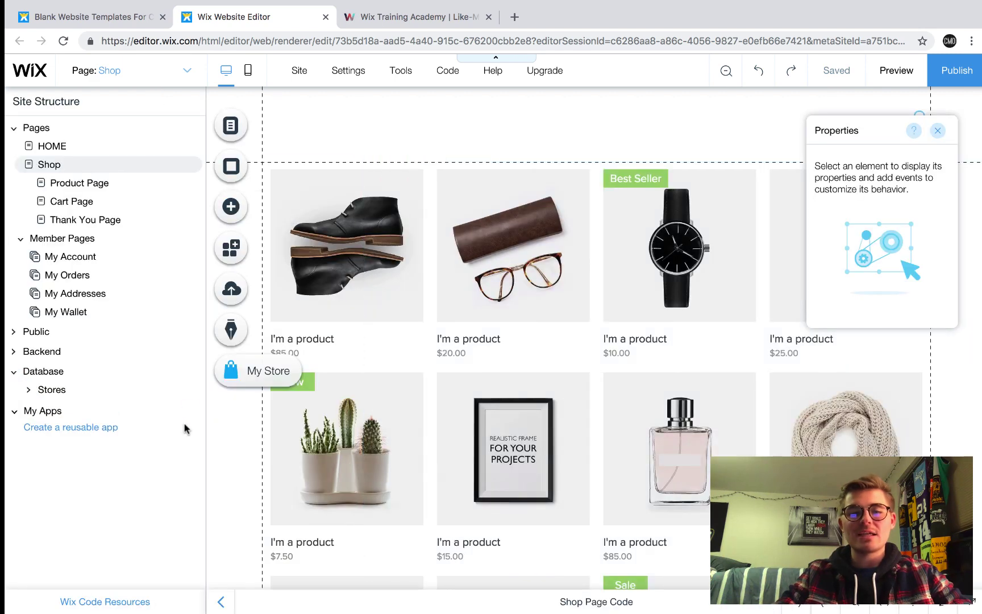
Step: Examine the Stores database collections in the site structure, and collapse the sidebar
click(48, 393)
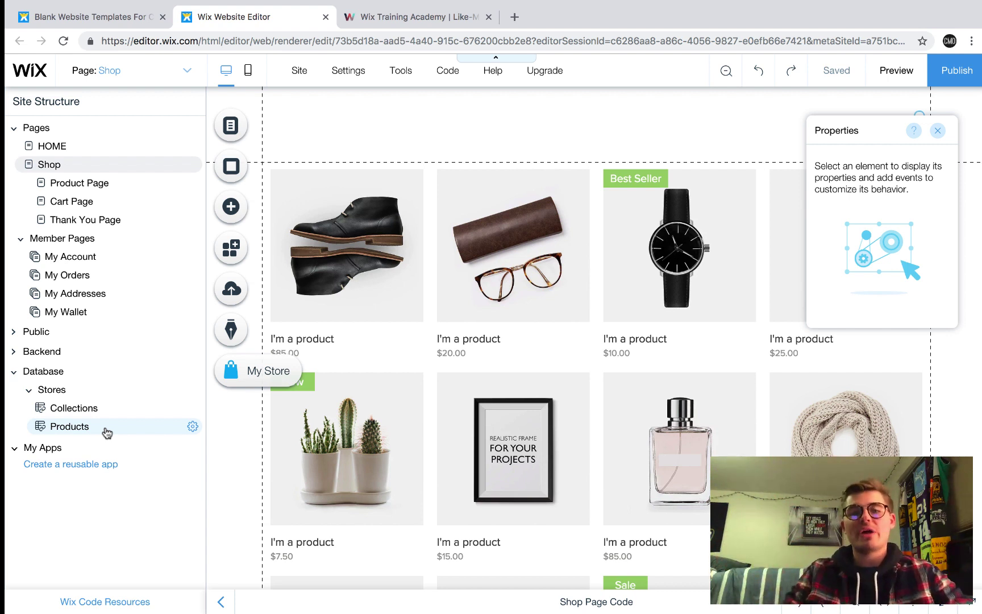
click(43, 395)
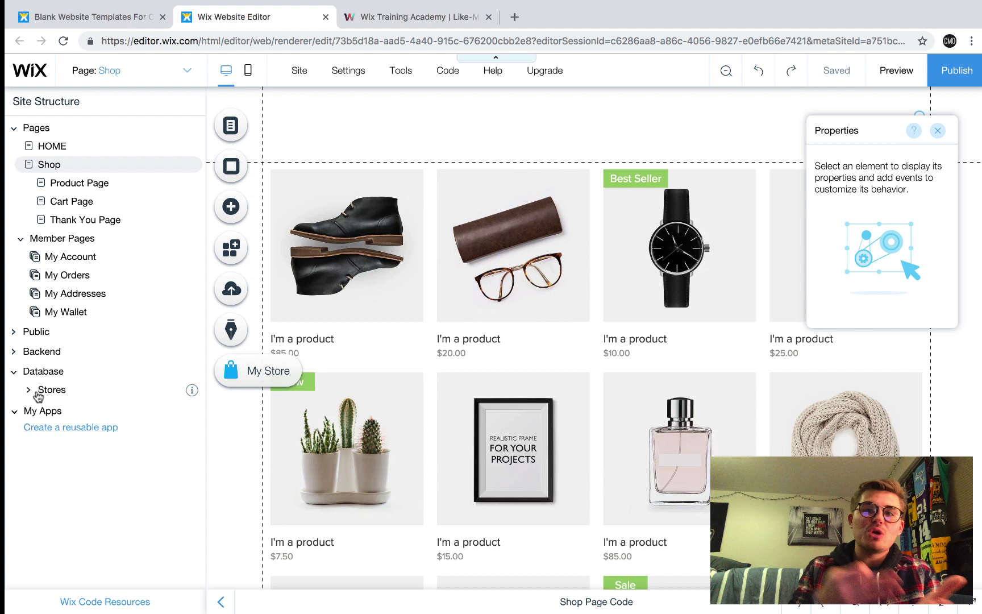
click(221, 601)
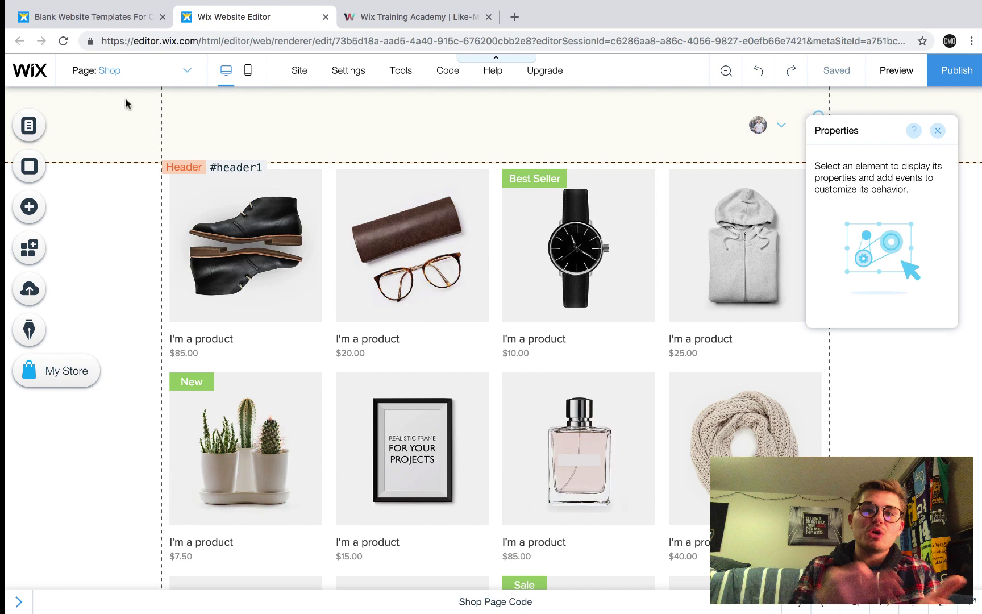
Step: Review the four-step system on the Wix Training Academy website, and leave full-screen mode
click(370, 22)
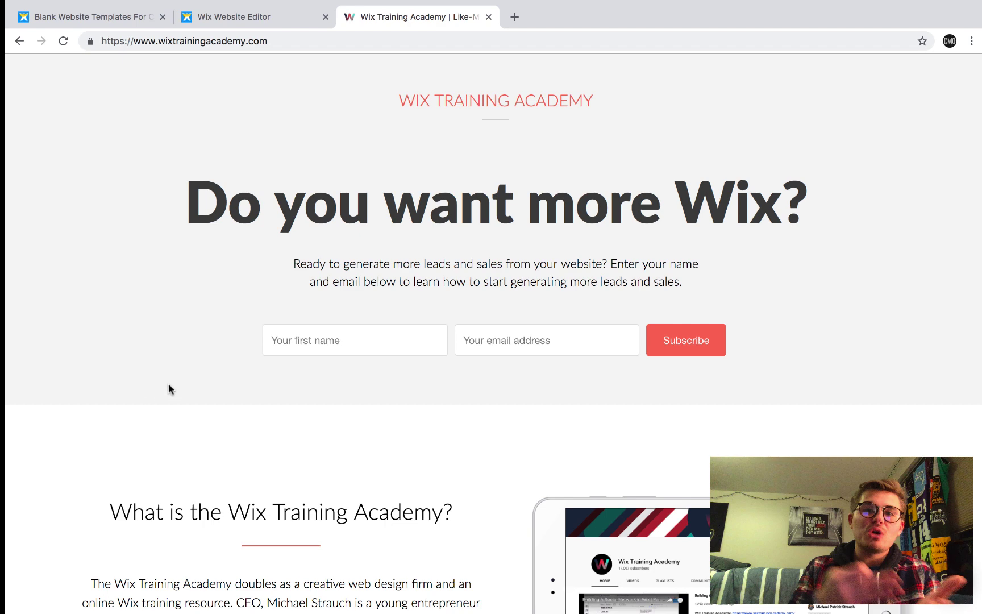
scroll(110, 407, down, 15)
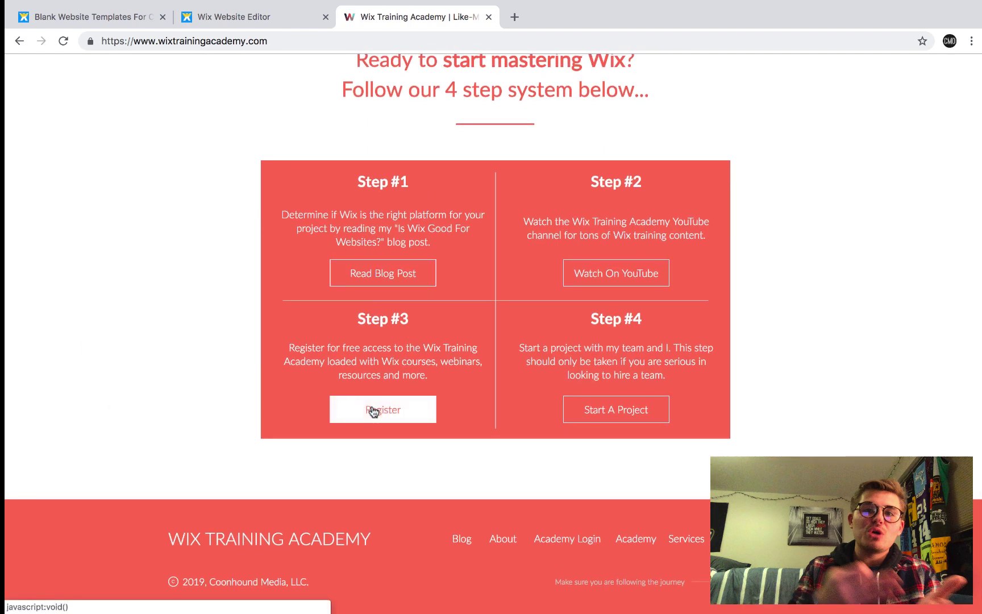
click(634, 547)
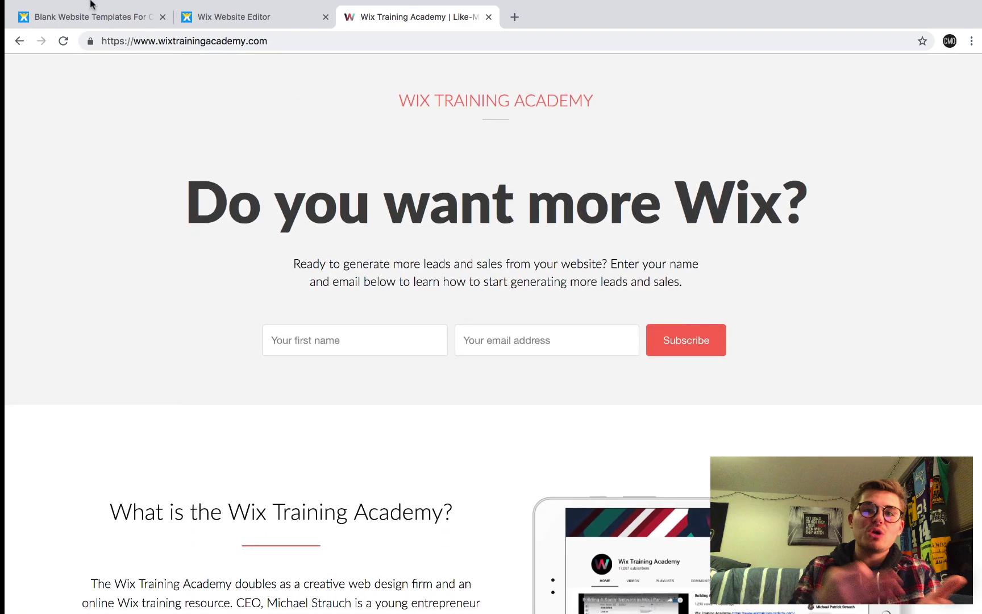
mouse_move(94, 4)
click(45, 23)
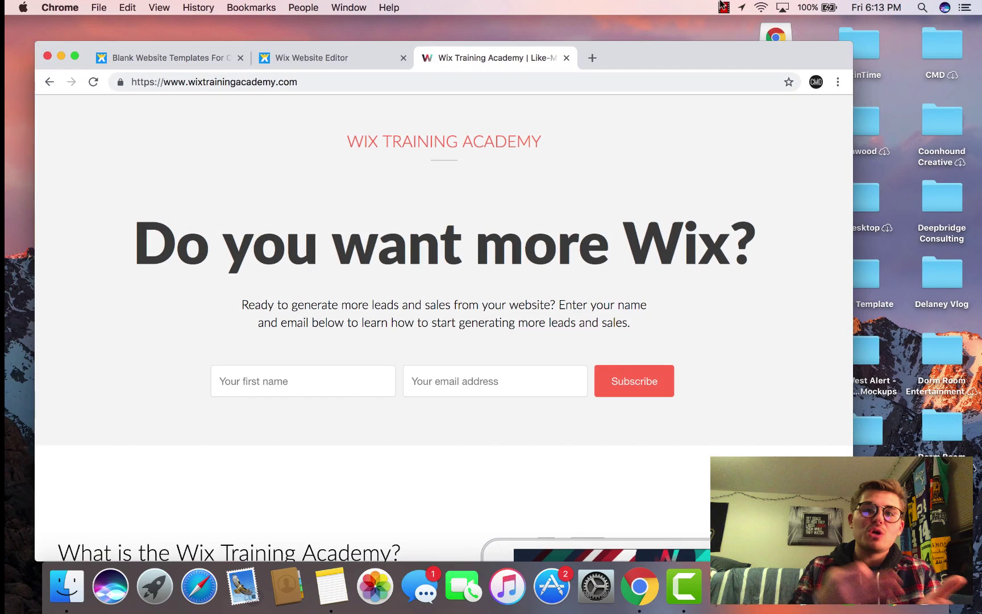